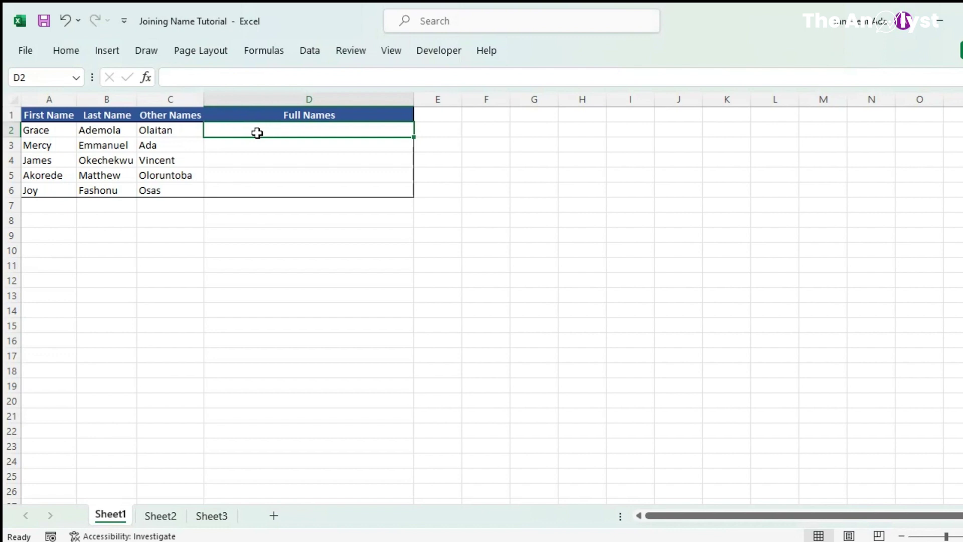
# - Enter =CONCATENATE(A2," ",B2," ",C2) in D2 to join the first person's three names with spaces
pyautogui.moveTo(37, 133); pyautogui.dragTo(148, 153)
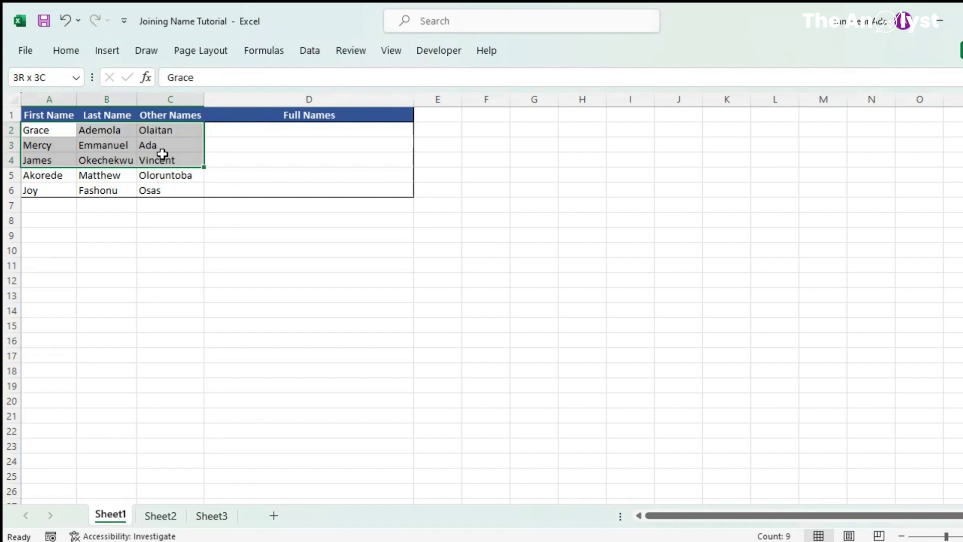
pyautogui.moveTo(162, 153); pyautogui.dragTo(165, 191)
pyautogui.click(260, 131)
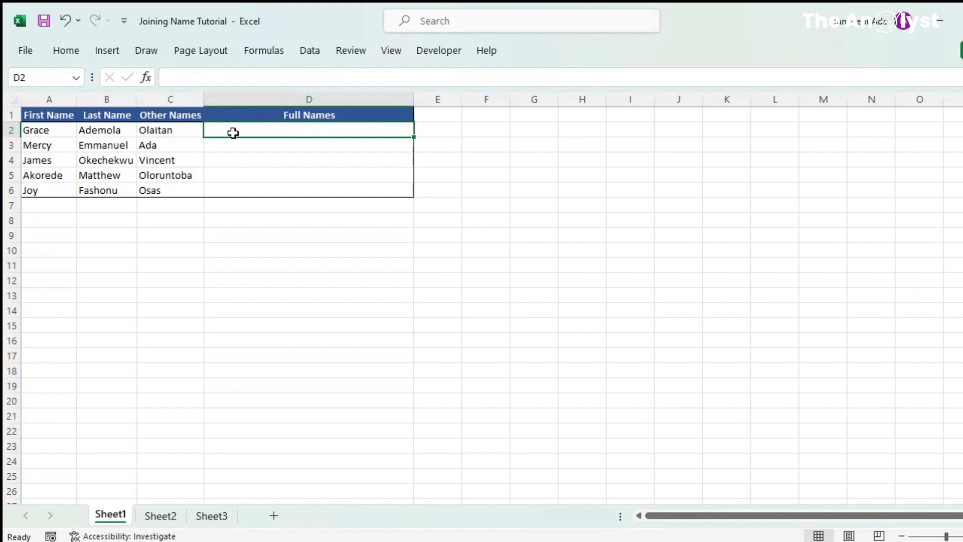
pyautogui.write('=')
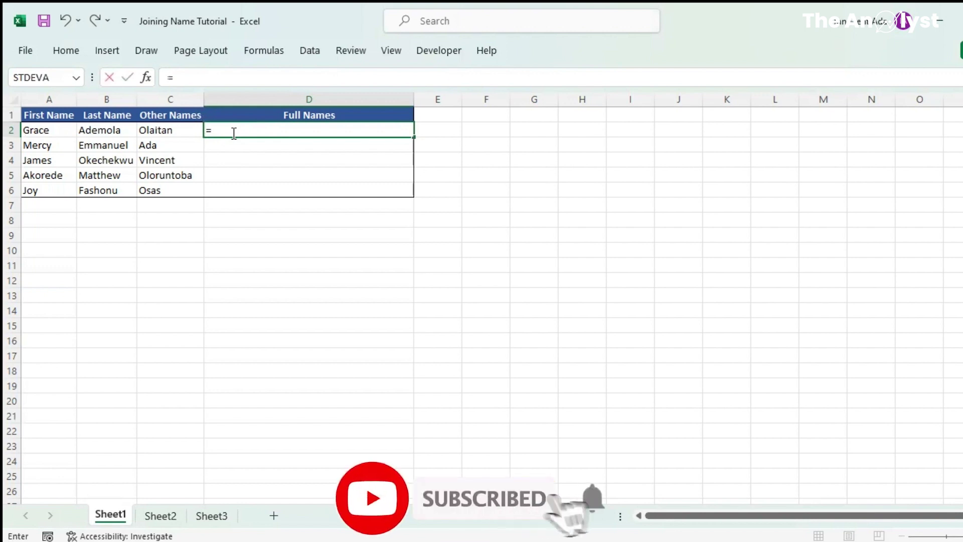
pyautogui.write('Concatenate')
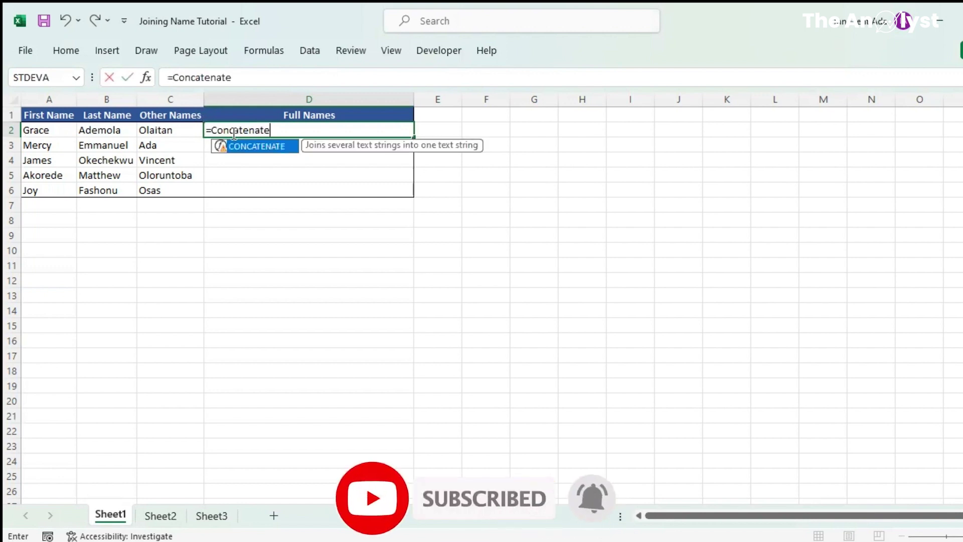
pyautogui.write('(')
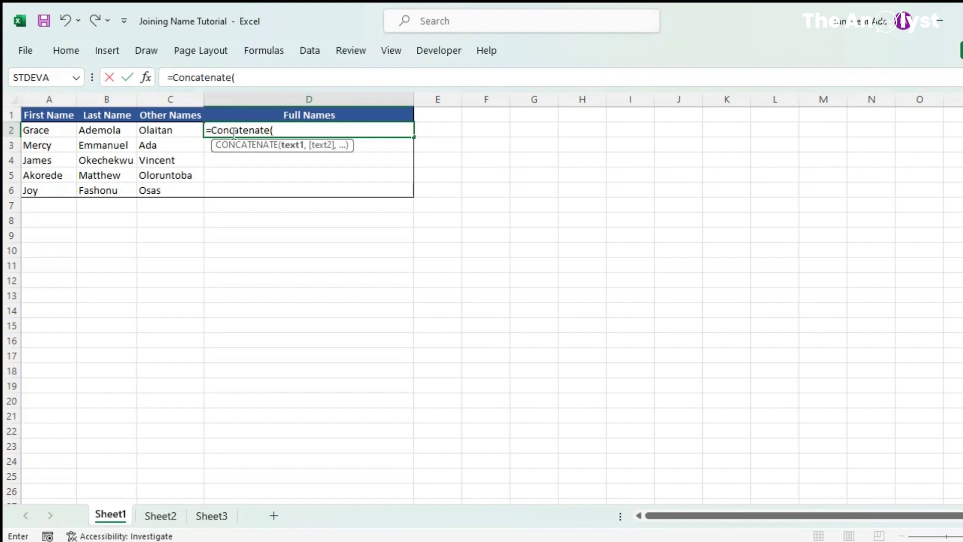
pyautogui.write('a2,')
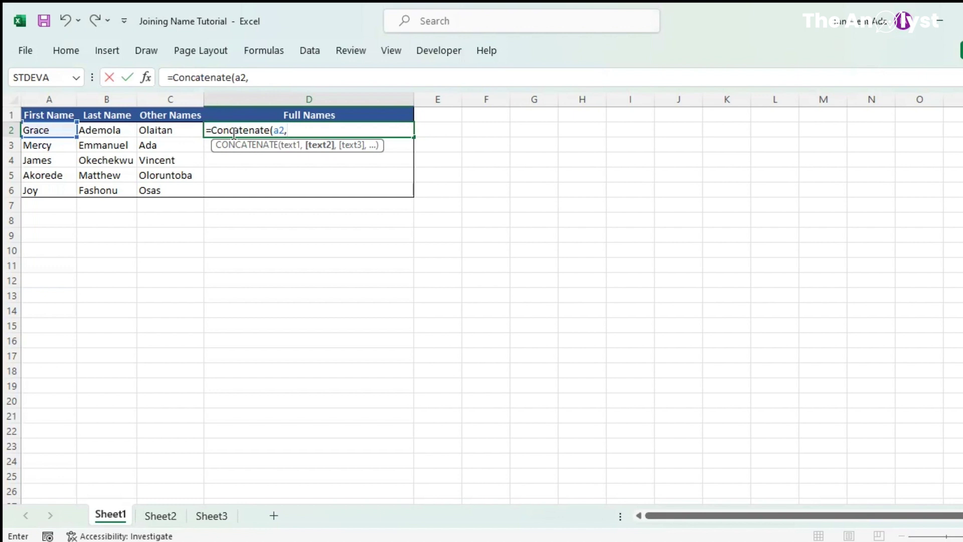
pyautogui.write('" ",')
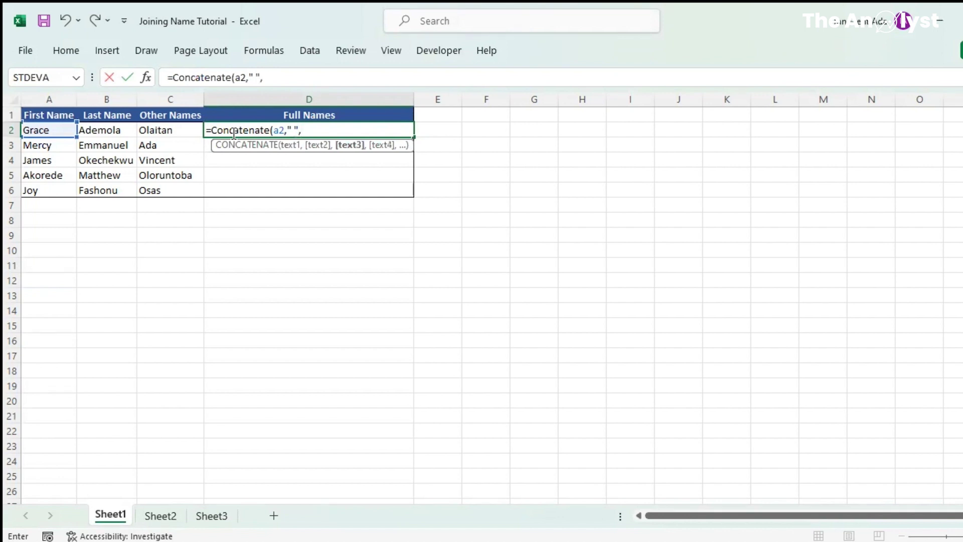
pyautogui.write('b2,"')
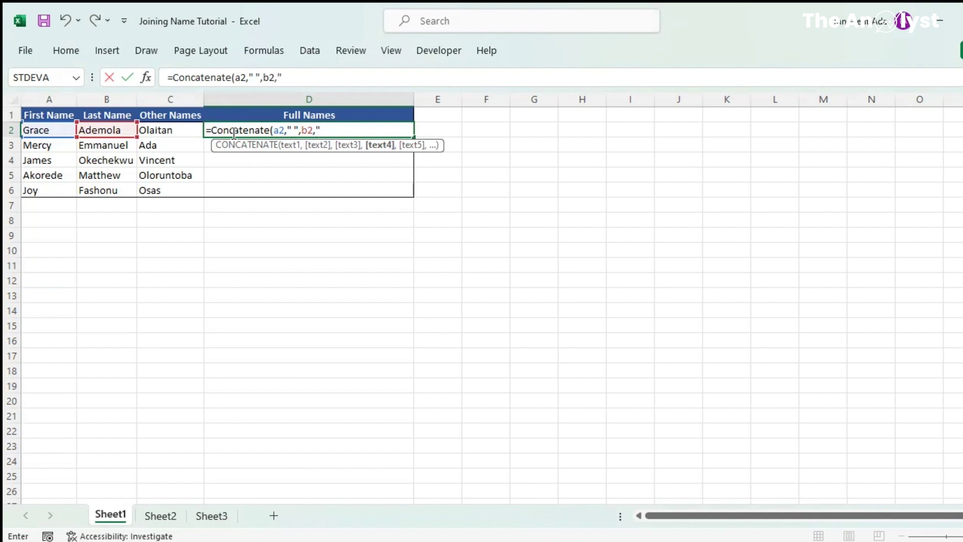
pyautogui.write(' ",')
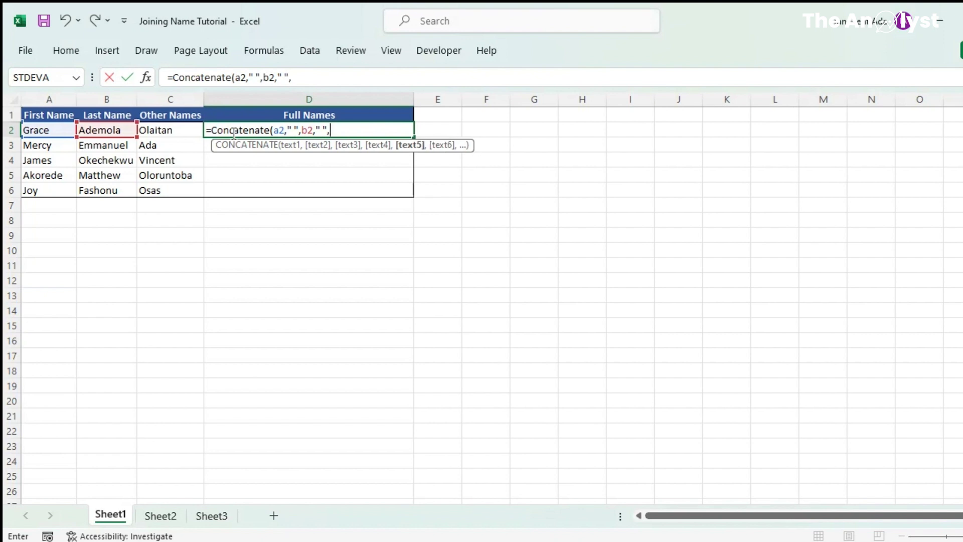
pyautogui.write('c2')
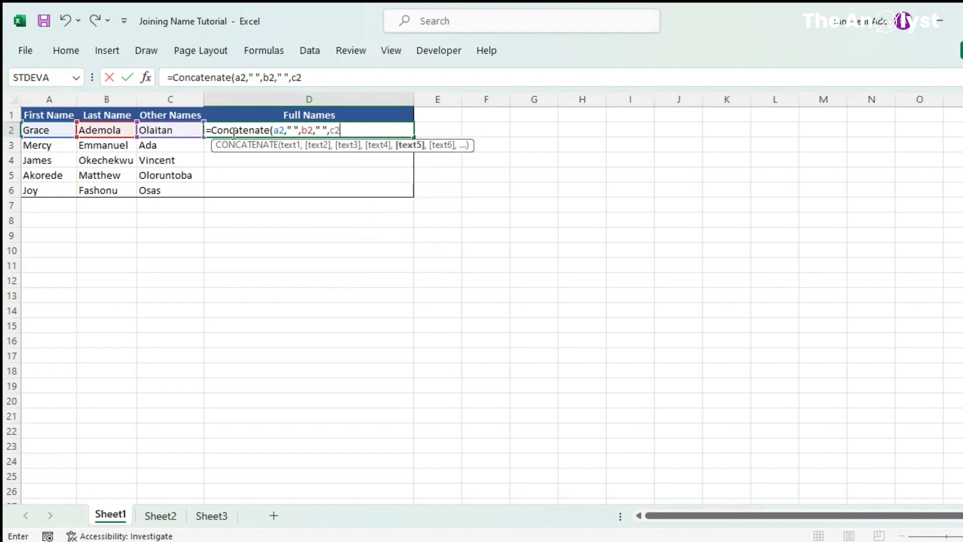
pyautogui.write(')')
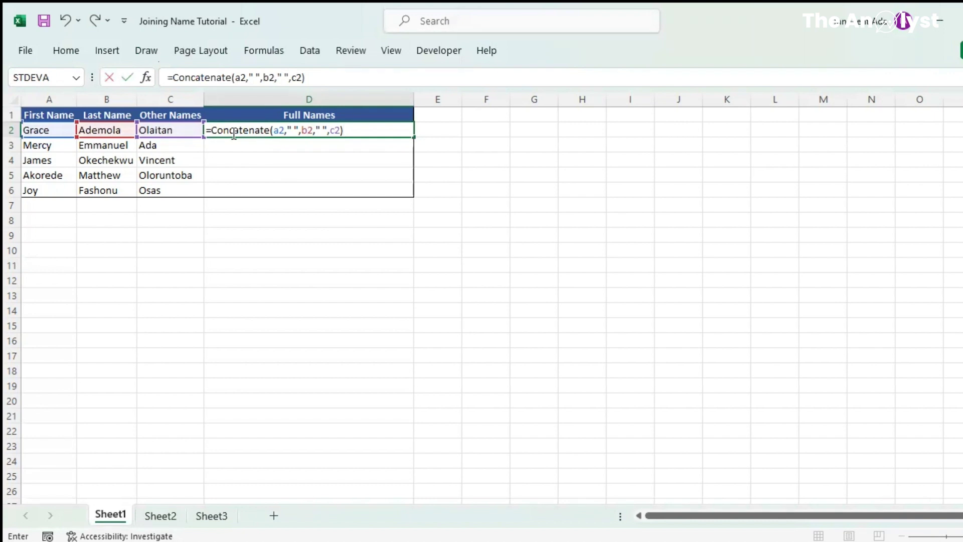
pyautogui.press('Return')
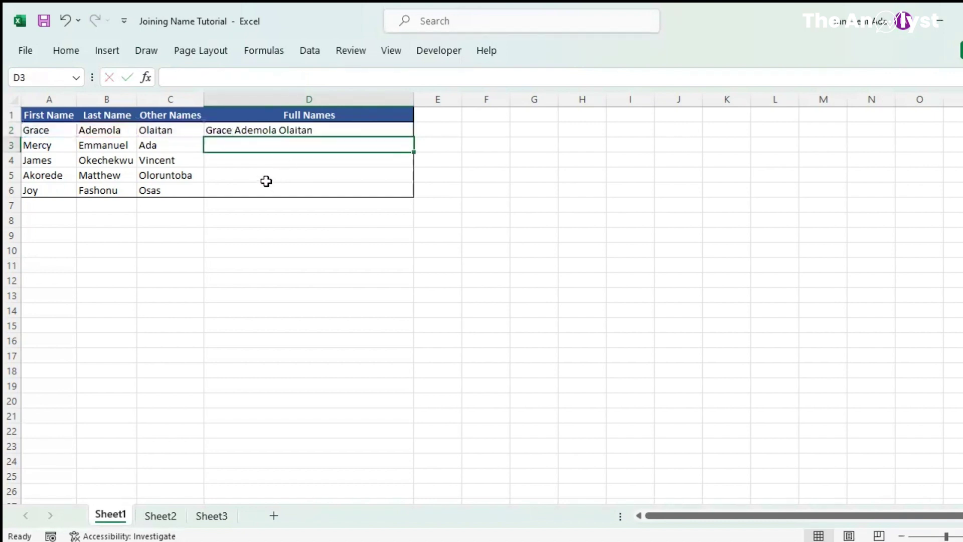
# - Copy the D2 full-name formula down through D6, then move to Sheet2
pyautogui.click(236, 132)
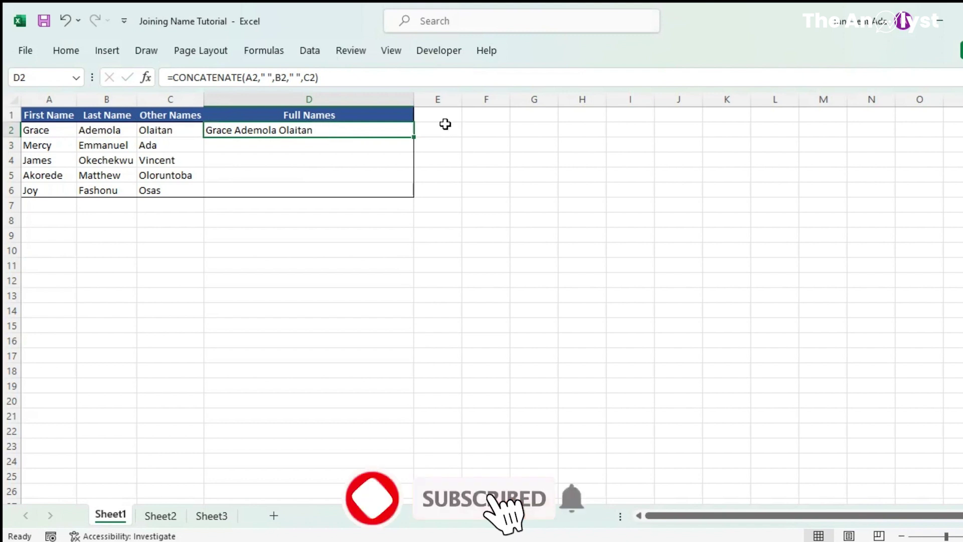
pyautogui.doubleClick(414, 136)
pyautogui.click(323, 143)
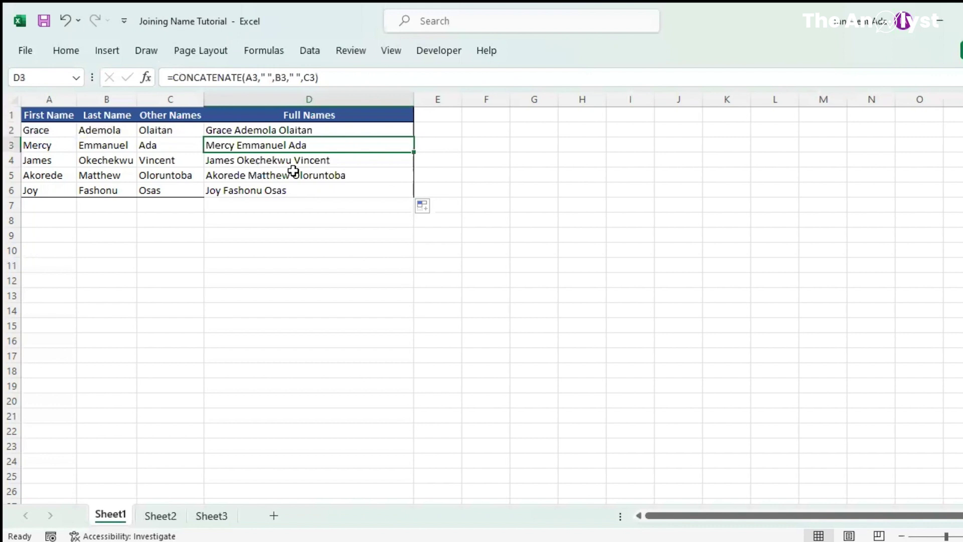
pyautogui.hotkey('ctrl', 'pagedown')
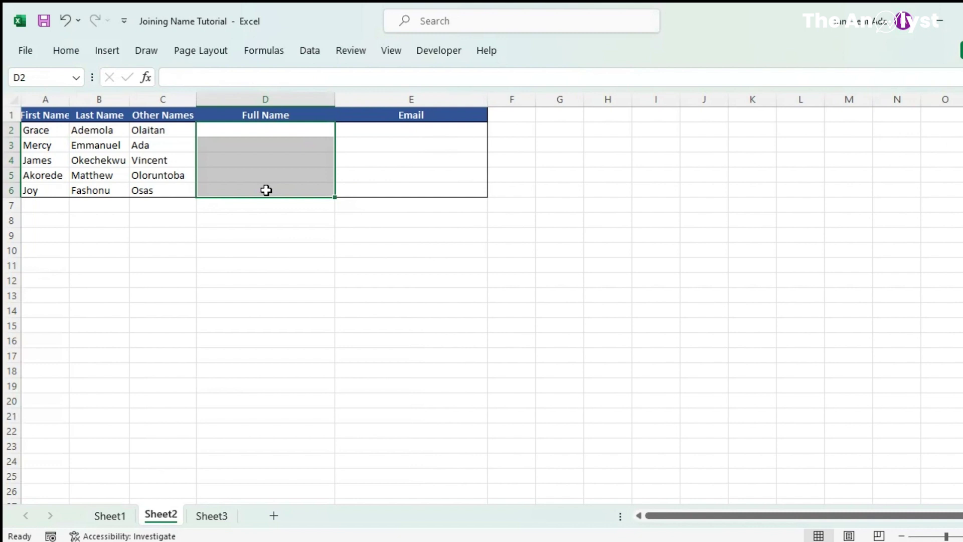
# - Type the first person's full name in D2 as an example and Flash Fill the remaining full names
pyautogui.click(246, 129)
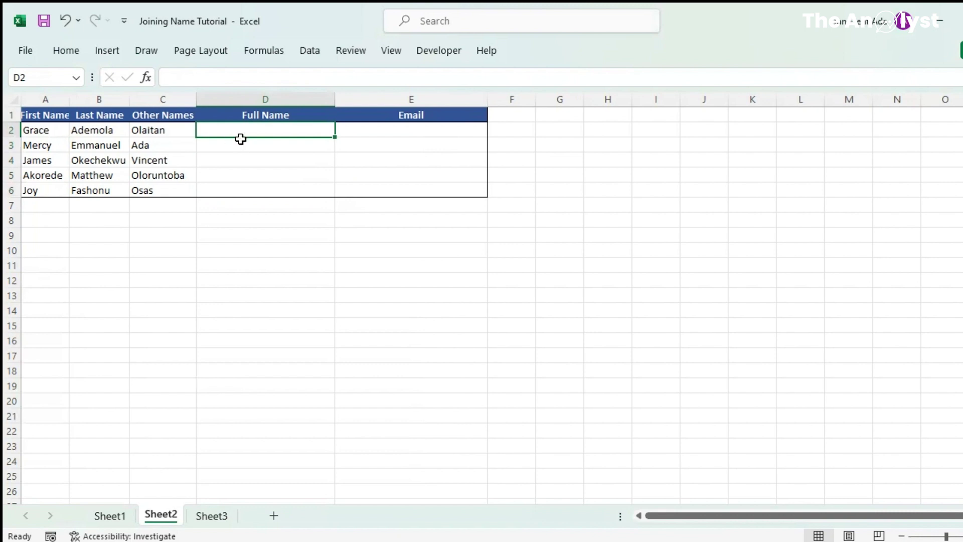
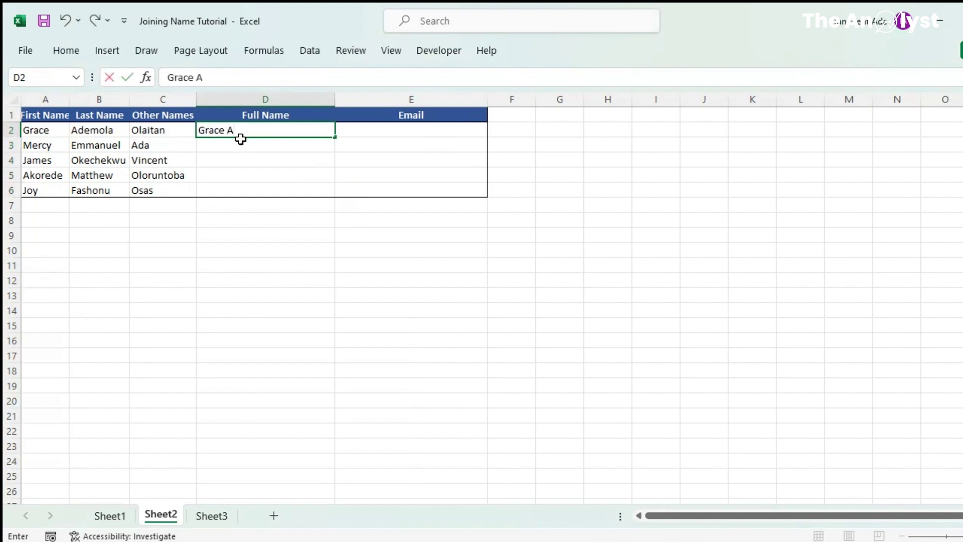
pyautogui.press('Return')
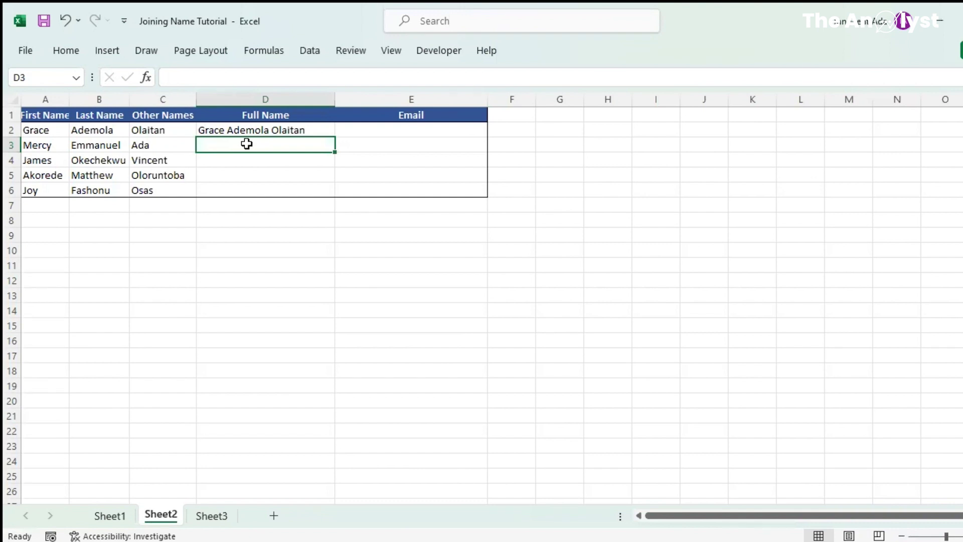
pyautogui.hotkey('ctrl', 'e')
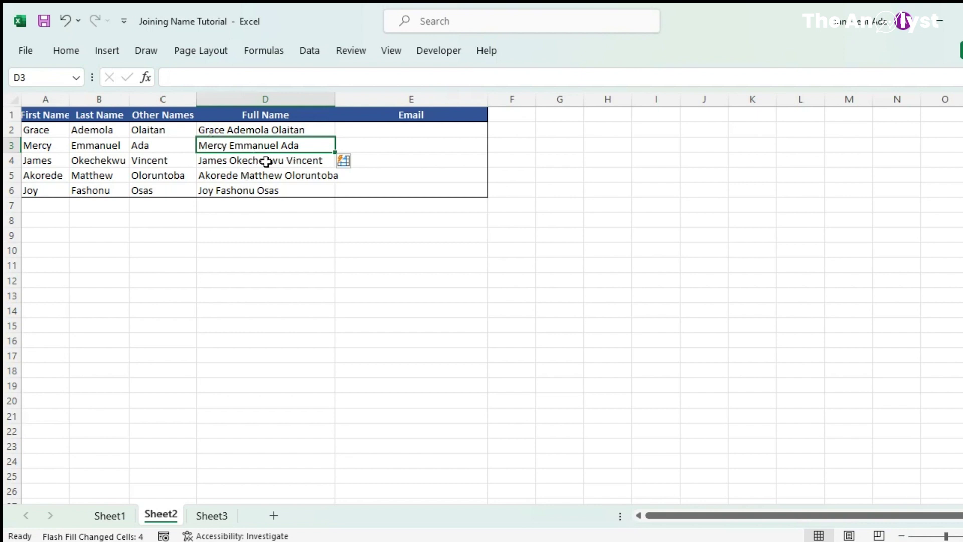
pyautogui.click(223, 133)
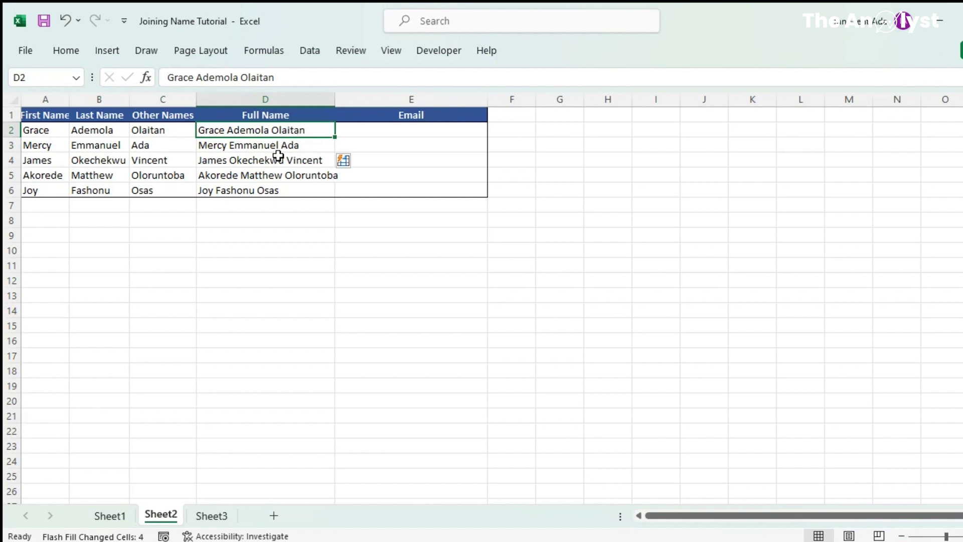
pyautogui.click(376, 129)
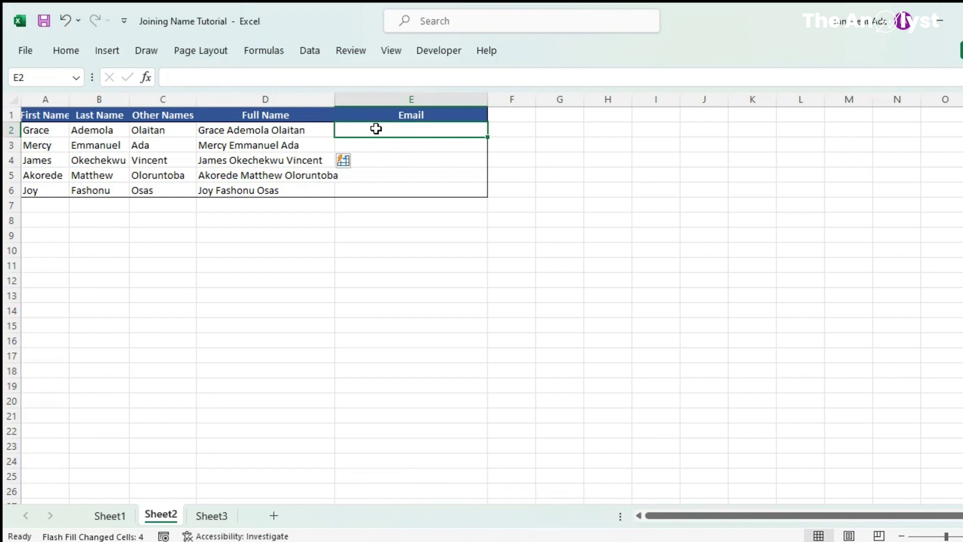
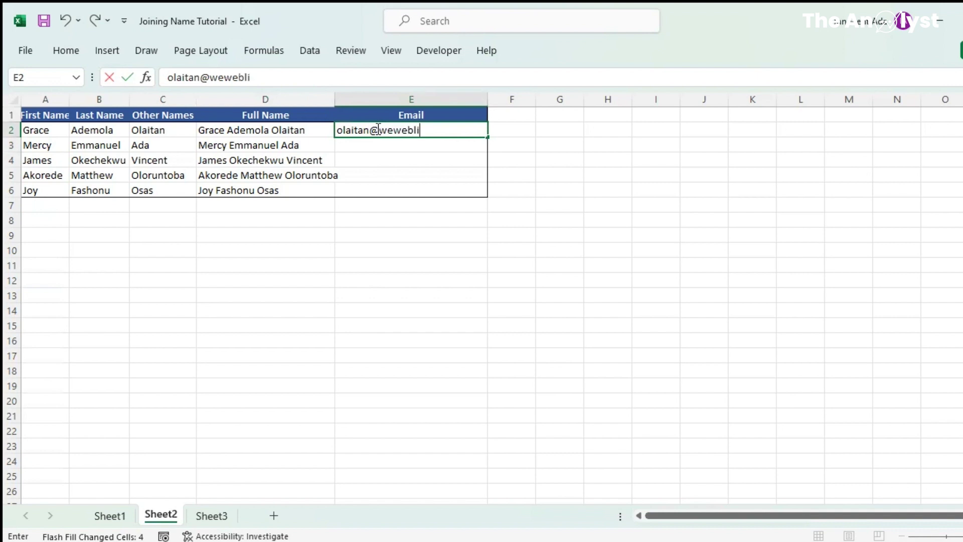
# - Type the first person's example email at weweblinked.com in E2, Flash Fill the rest, then go to Sheet3
pyautogui.press('Return')
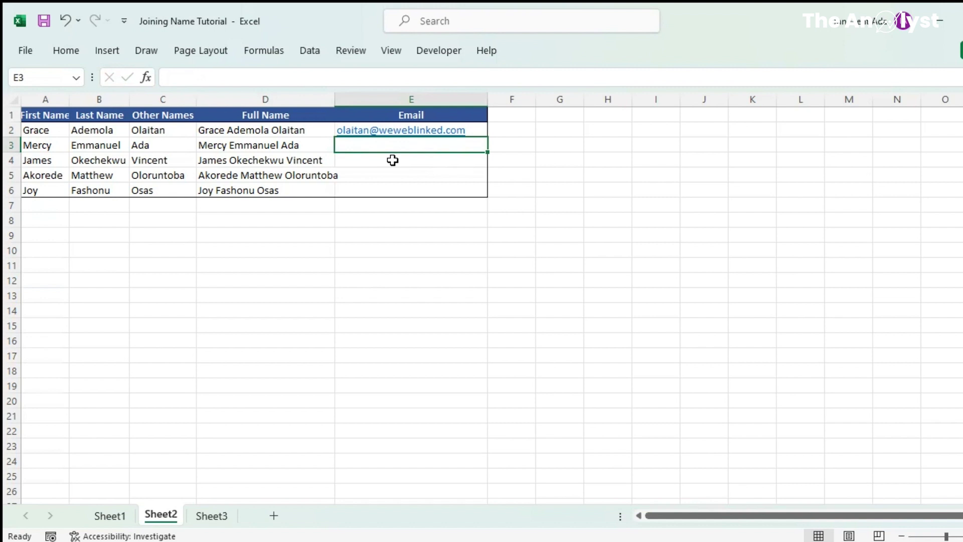
pyautogui.hotkey('ctrl', 'e')
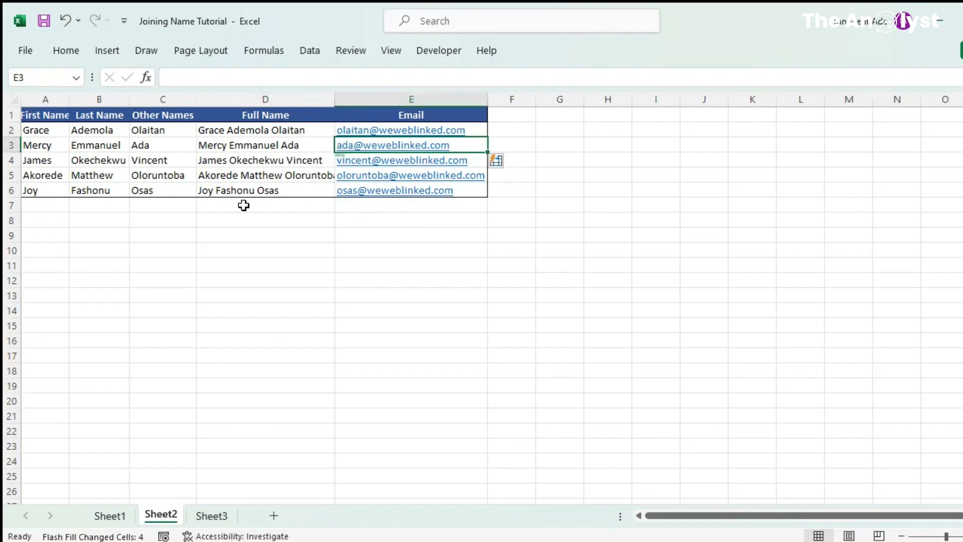
pyautogui.click(210, 517)
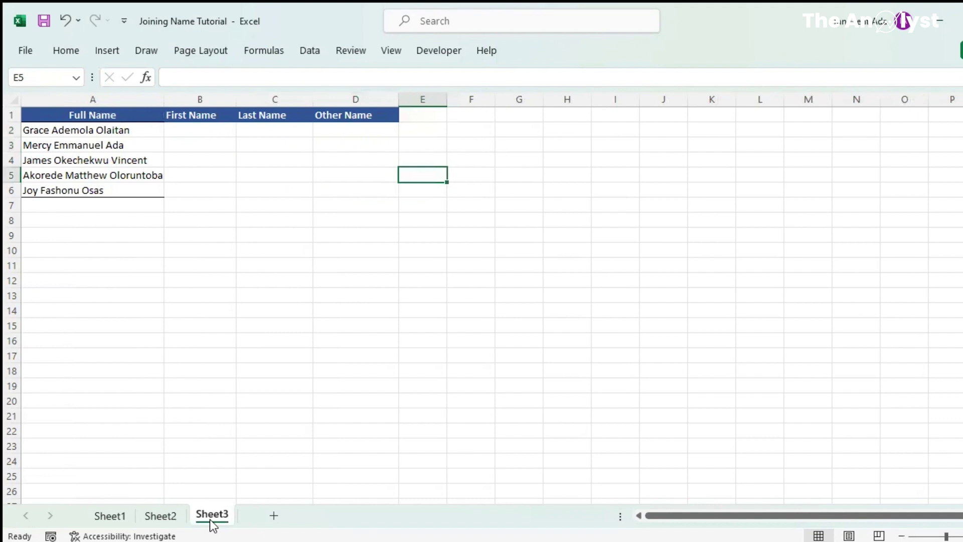
# - Type the first person's first name in B2 and Flash Fill the rest of the First Name column
pyautogui.click(191, 129)
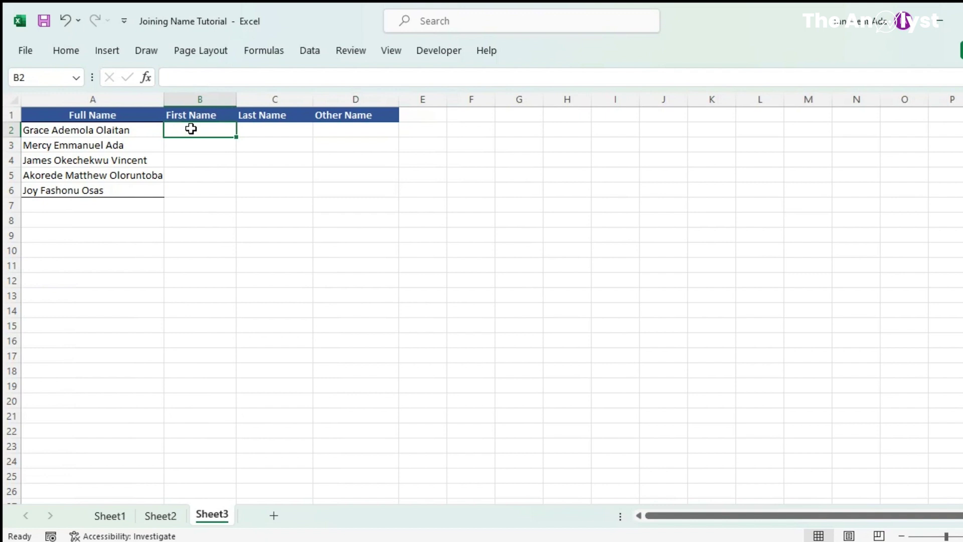
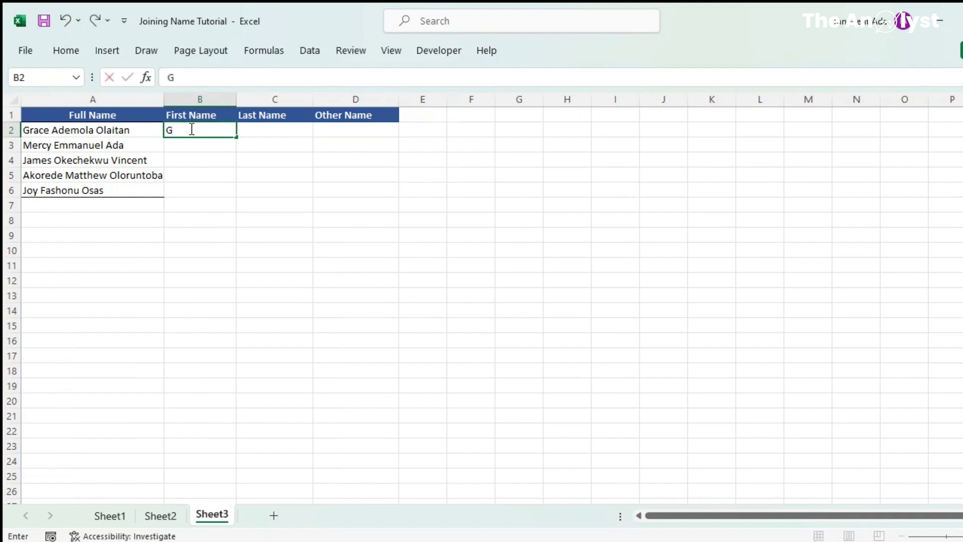
pyautogui.click(192, 144)
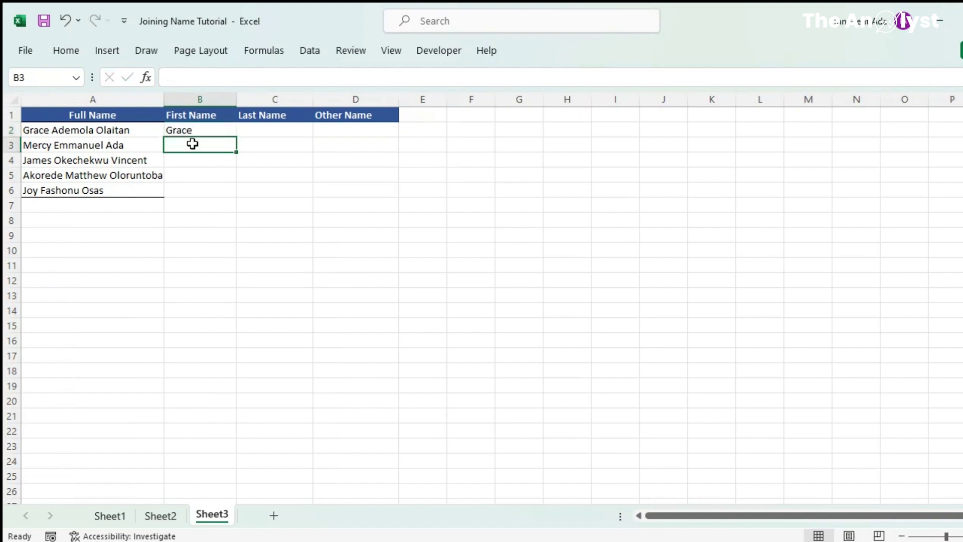
pyautogui.hotkey('ctrl', 'e')
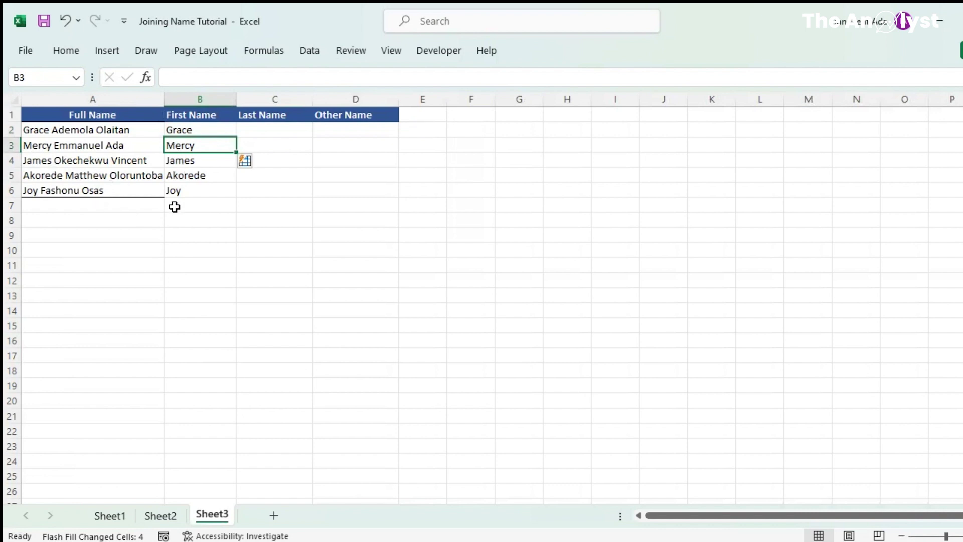
pyautogui.click(271, 130)
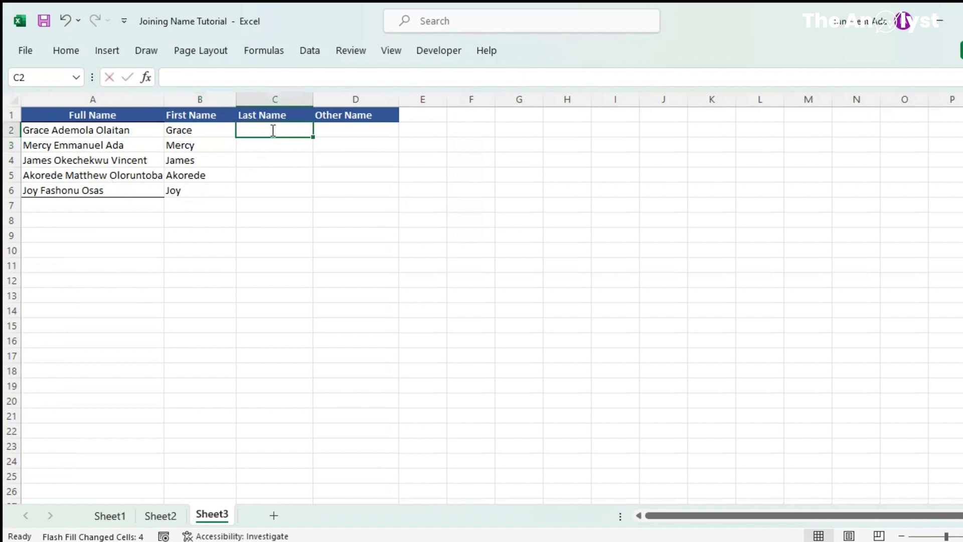
# - Enter the first person's last name in C2 and Flash Fill the Last Name column
pyautogui.press('Return')
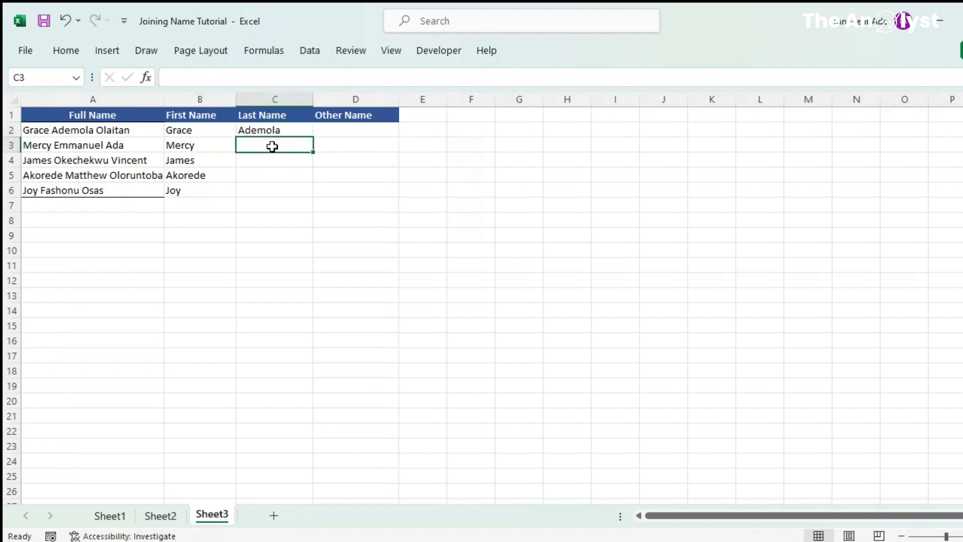
pyautogui.hotkey('ctrl', 'e')
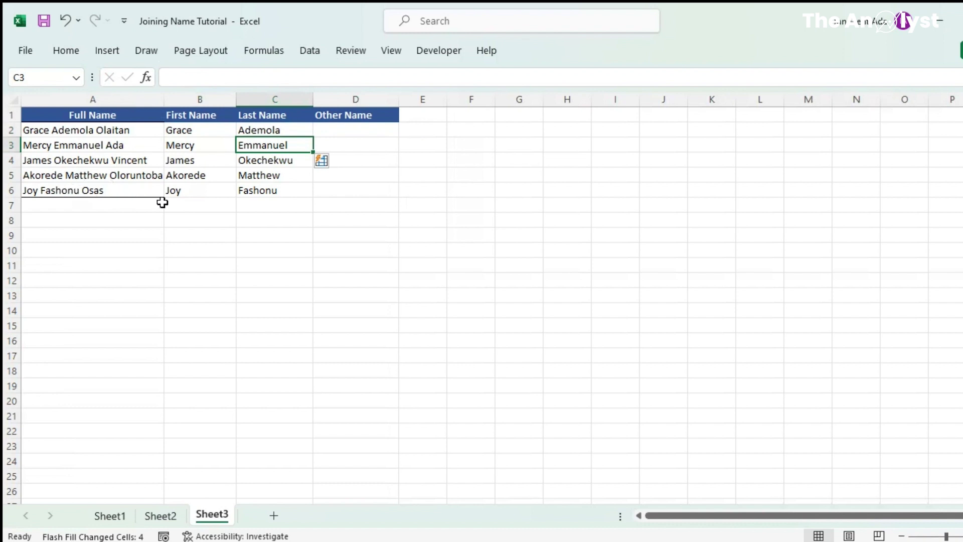
# - Enter the first person's other name in D2 and Flash Fill the Other Name column down to D6
pyautogui.click(334, 130)
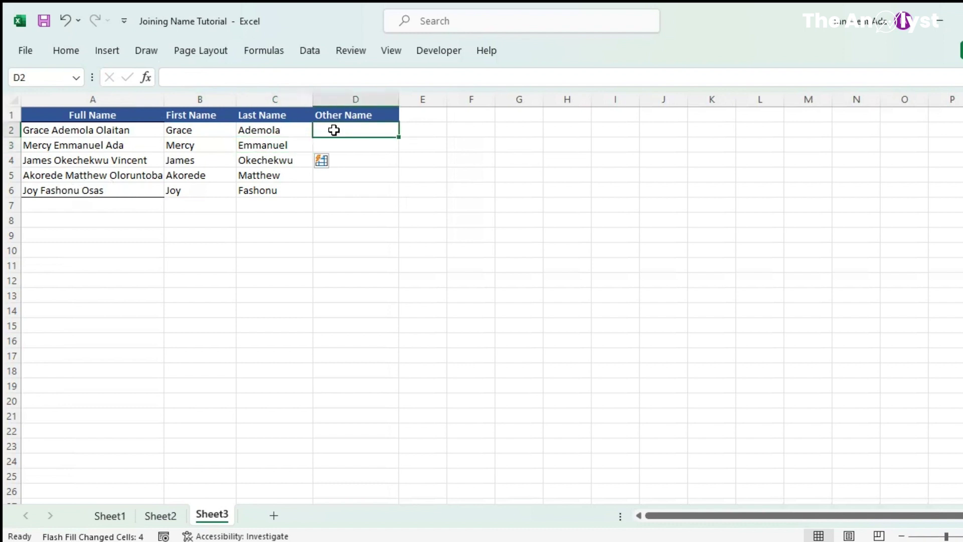
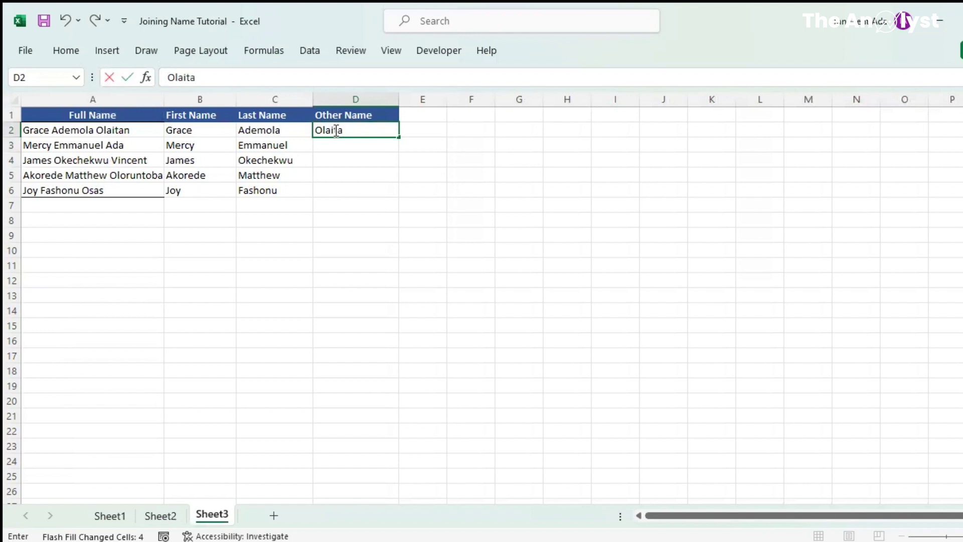
pyautogui.press('Return')
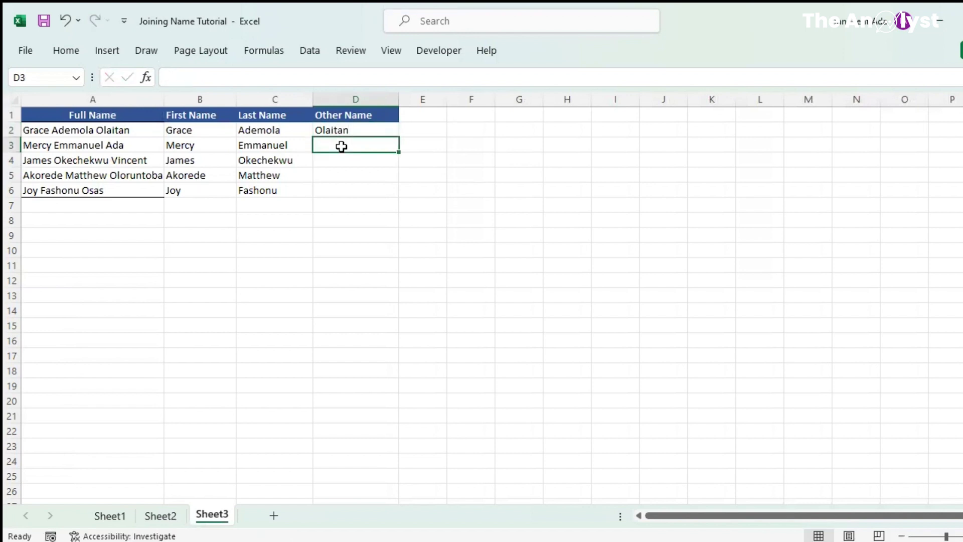
pyautogui.hotkey('ctrl', 'e')
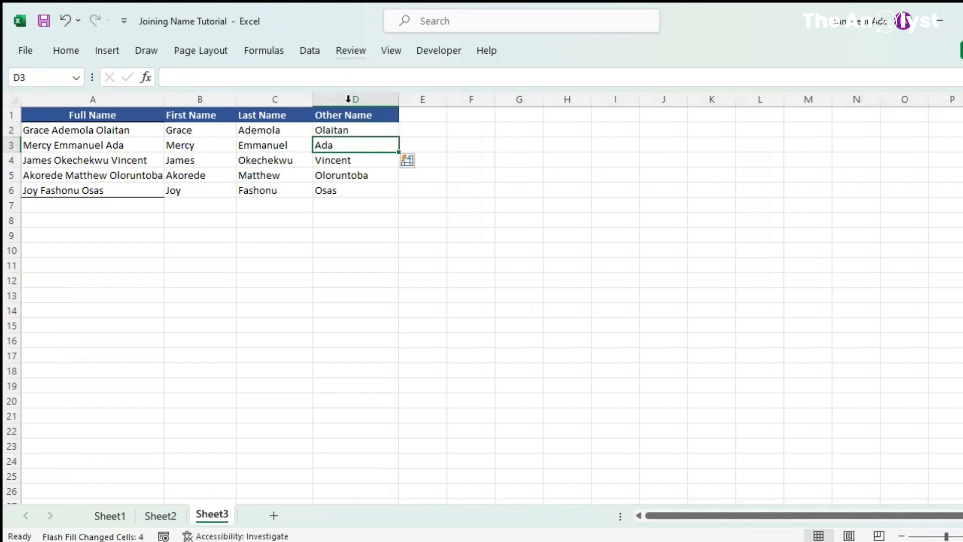
pyautogui.click(339, 191)
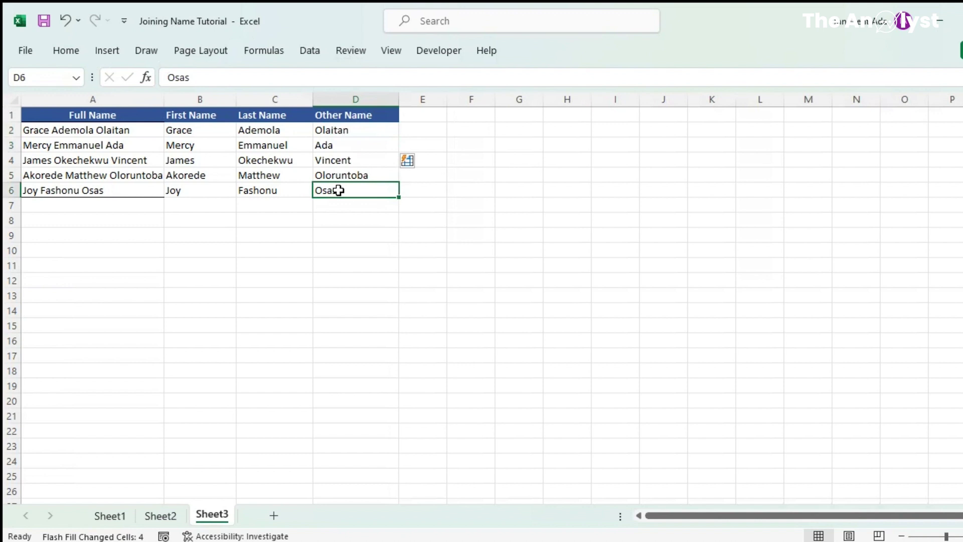